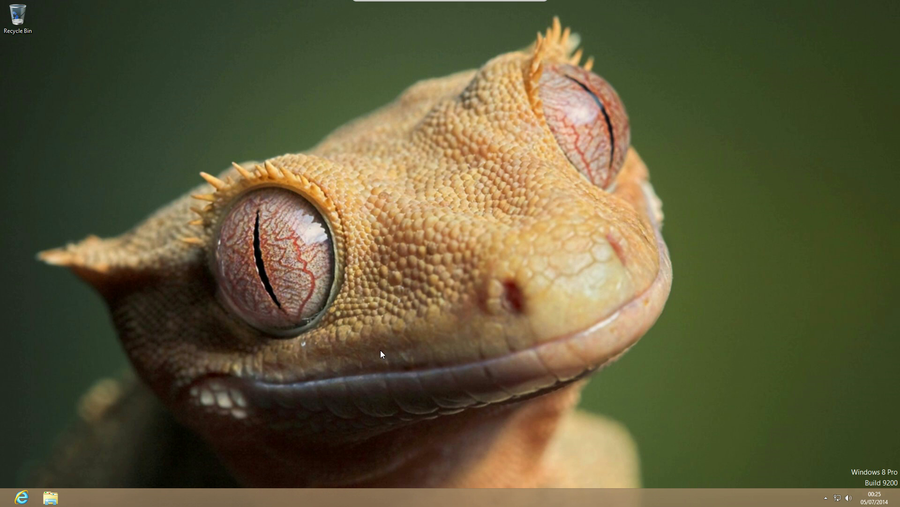
Return to the desktop and open the Network and Sharing Center from the tray network icon
key("super")
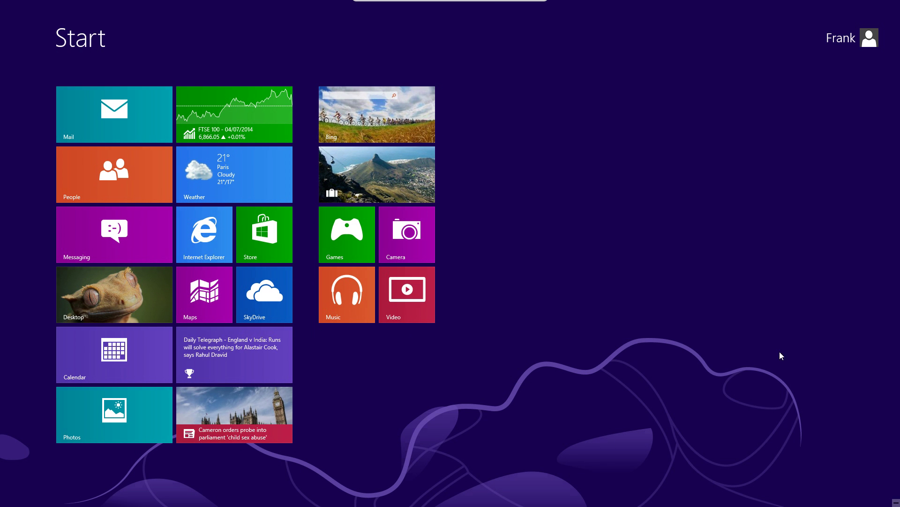
left_click(136, 312)
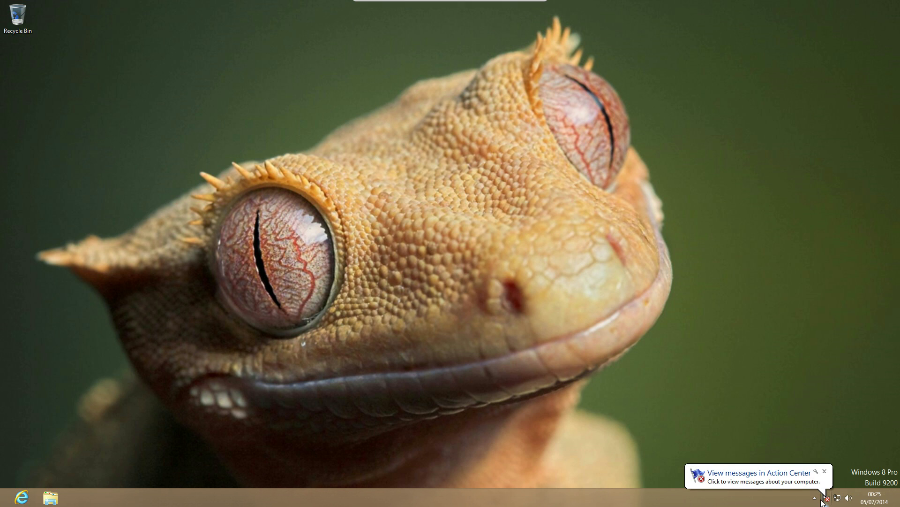
left_click(815, 498)
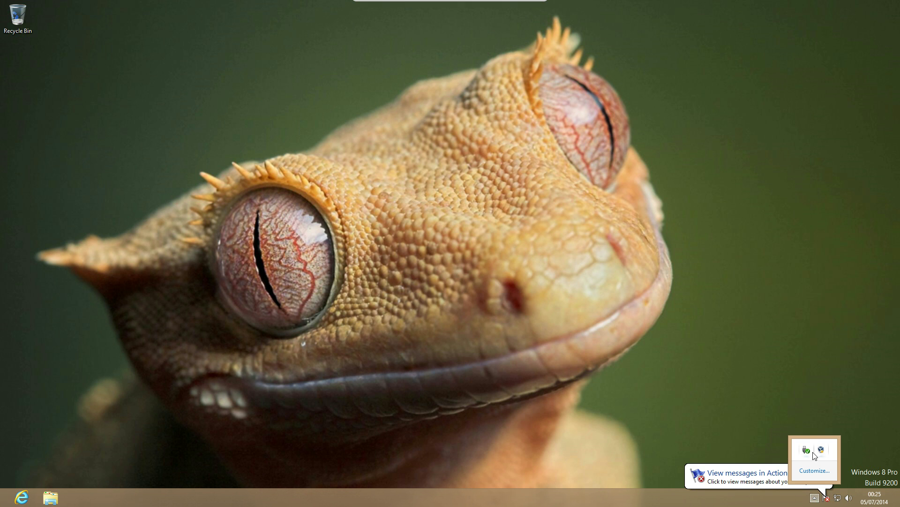
left_click(786, 476)
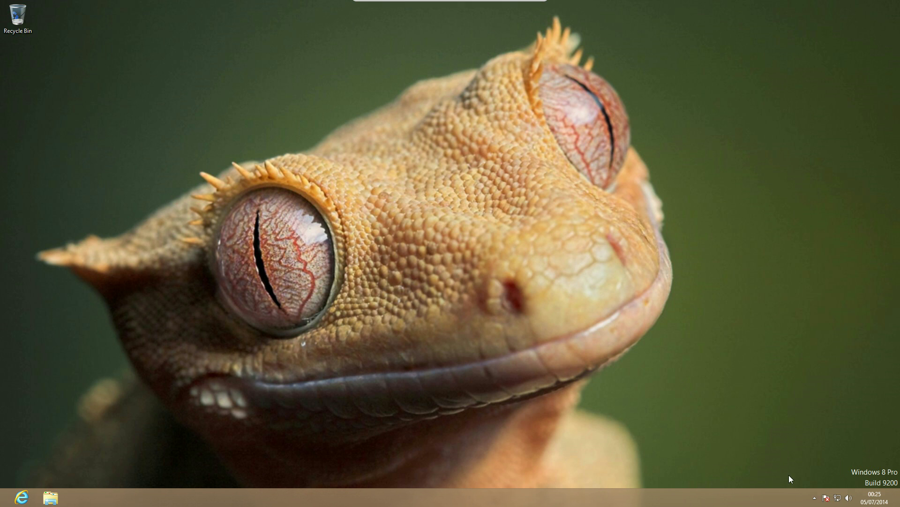
right_click(838, 499)
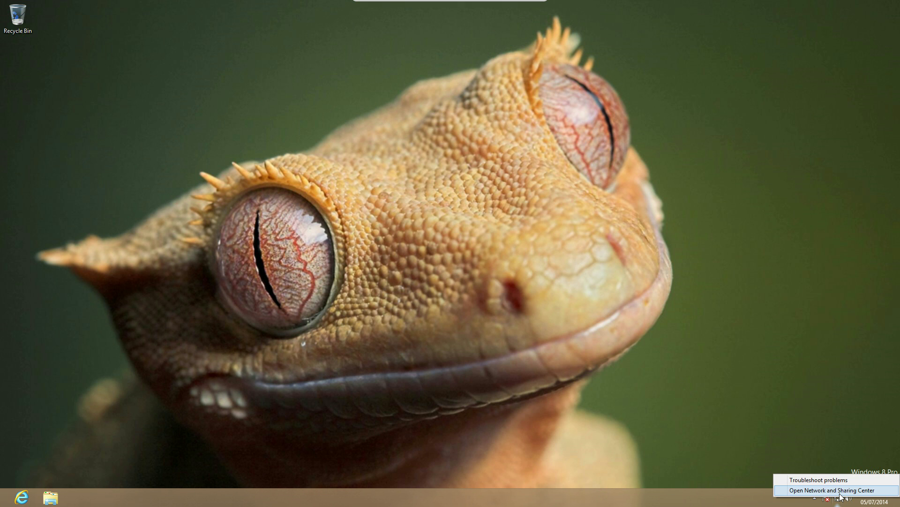
left_click(839, 491)
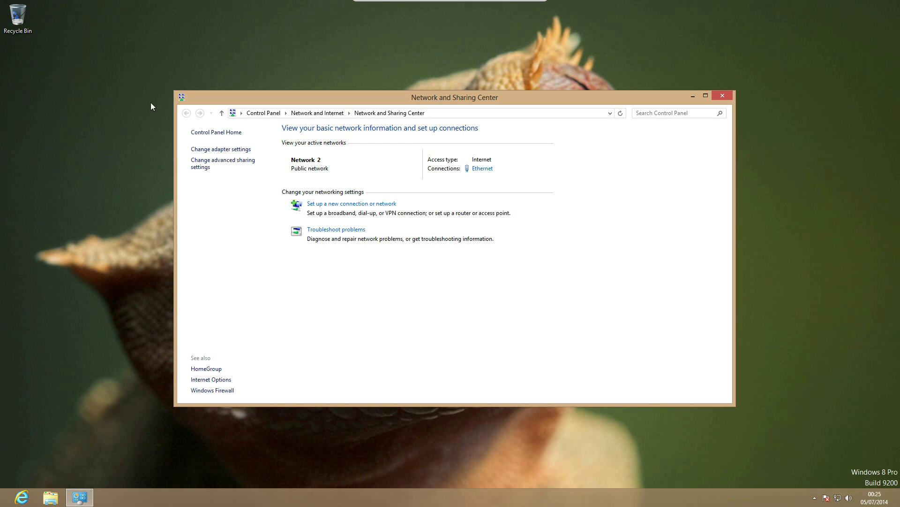
Open the Ethernet adapter's properties and select Internet Protocol Version 4 (TCP/IPv4)
left_click(230, 149)
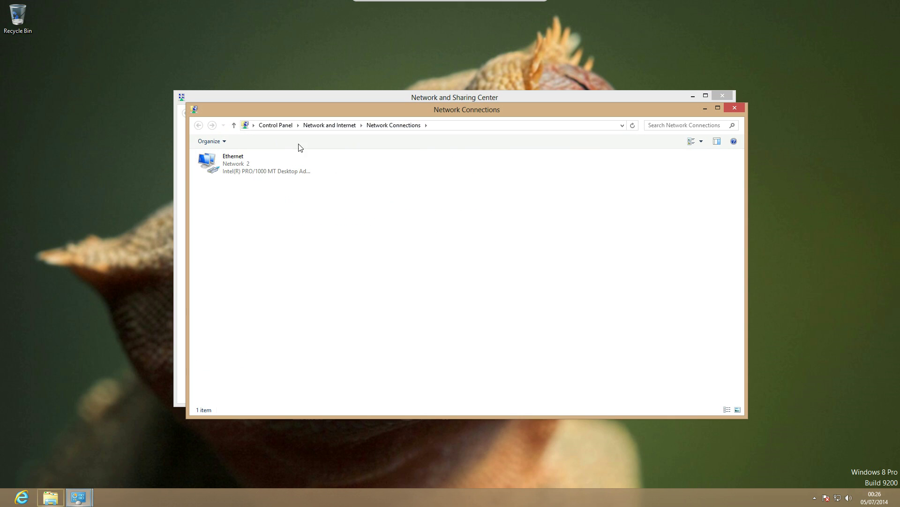
left_click(263, 168)
right_click(263, 169)
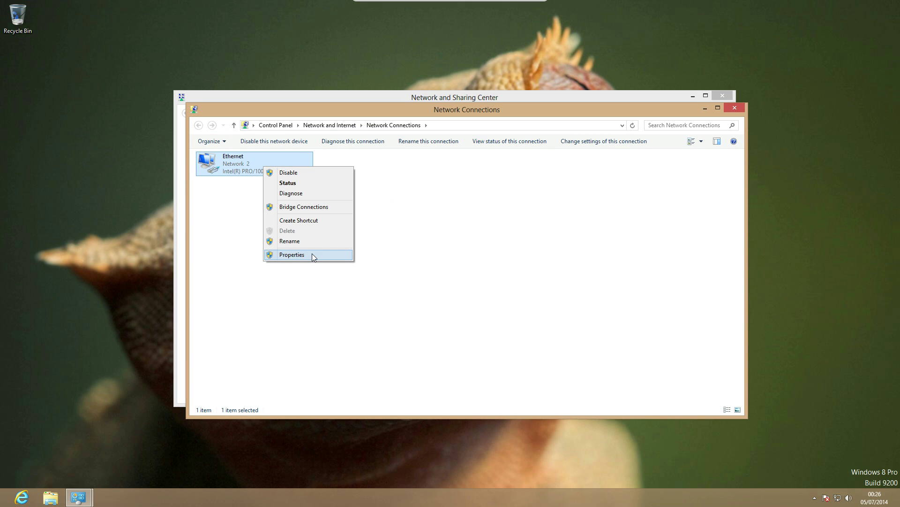
left_click(313, 255)
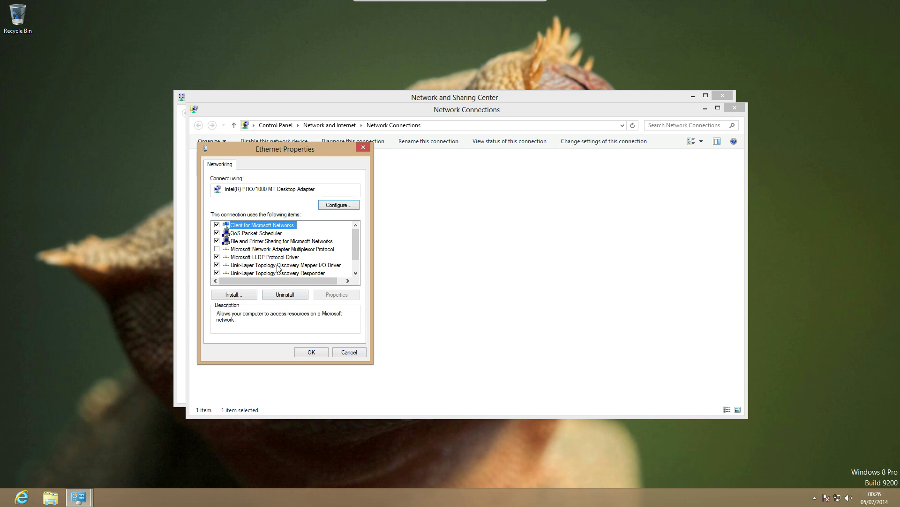
left_click(273, 265)
scroll(273, 267, "down", 1)
left_click(265, 273)
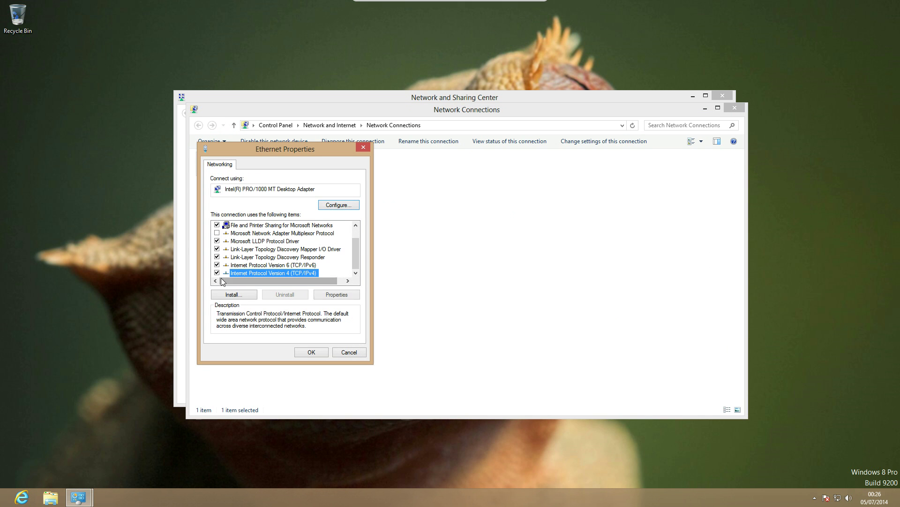
Give IPv4 the static address 192.168.1.66 with subnet mask 255.255.255.0
double_click(297, 276)
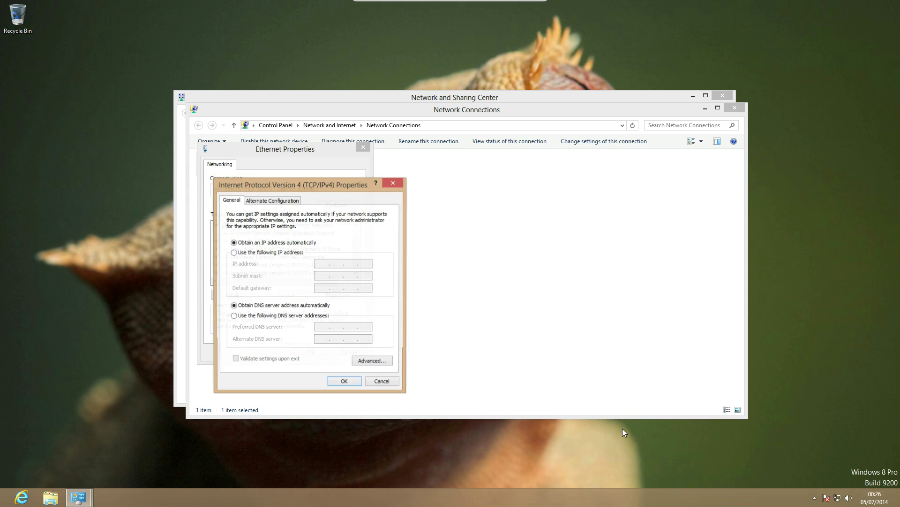
left_click(289, 253)
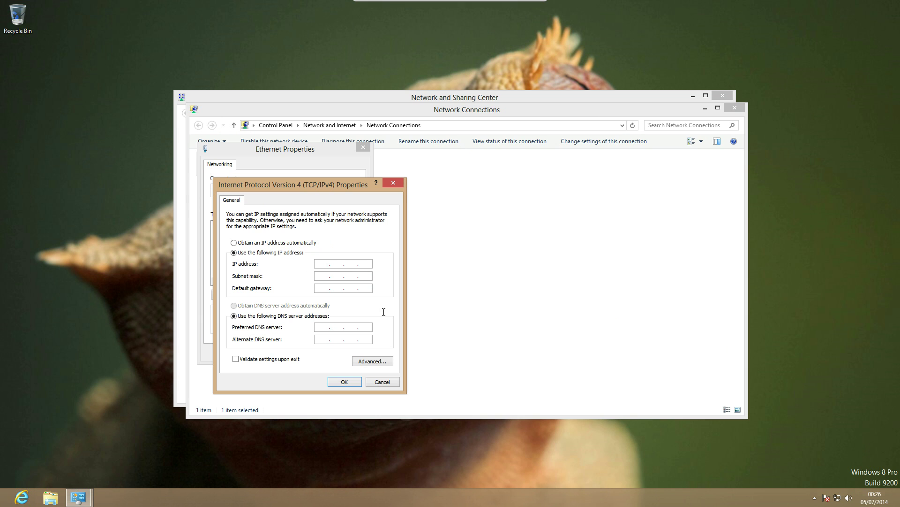
type("192 . 168 . 1 .")
type("66")
left_click(326, 274)
Set the default gateway to 192.168.1.1 and the preferred DNS server to 8.8.8.8
left_click(325, 288)
type("192 . 168 . 16")
key("BackSpace")
key("Tab")
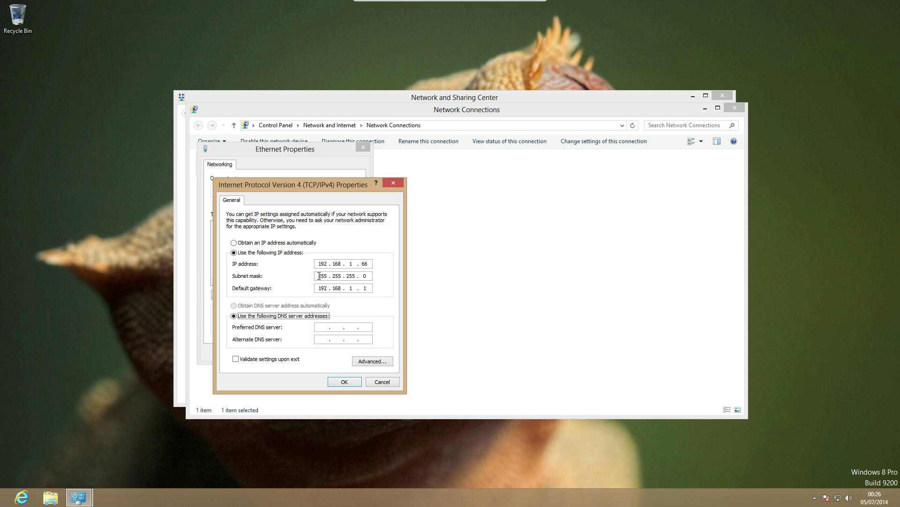
key("Tab")
type("8.8.8.8")
In Advanced TCP/IP Settings, add the extra address 10.0.0.66 with mask 255.0.0.0
left_click(373, 361)
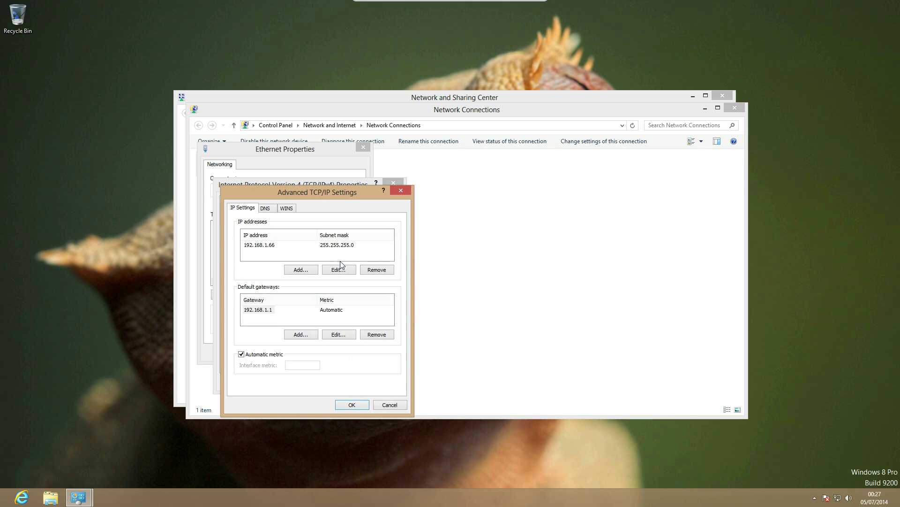
left_click(300, 270)
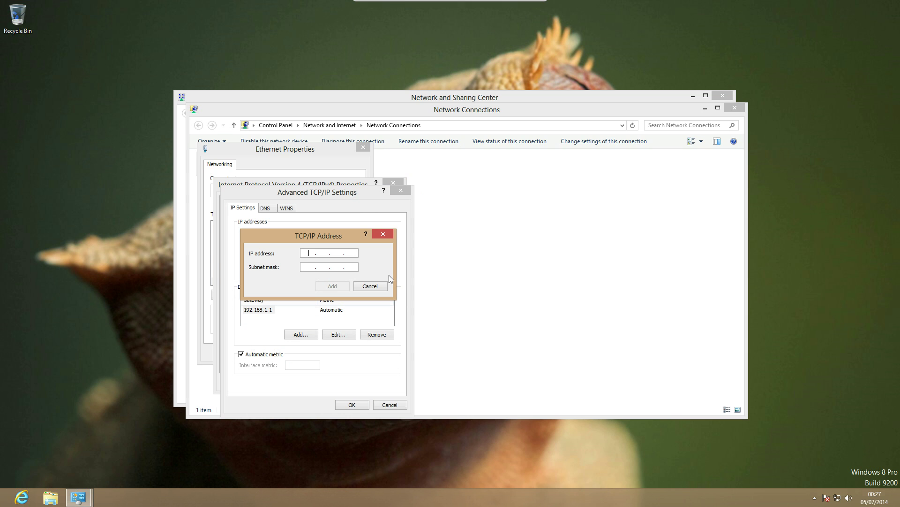
type("10.0.0.66")
key("Tab")
left_click(336, 287)
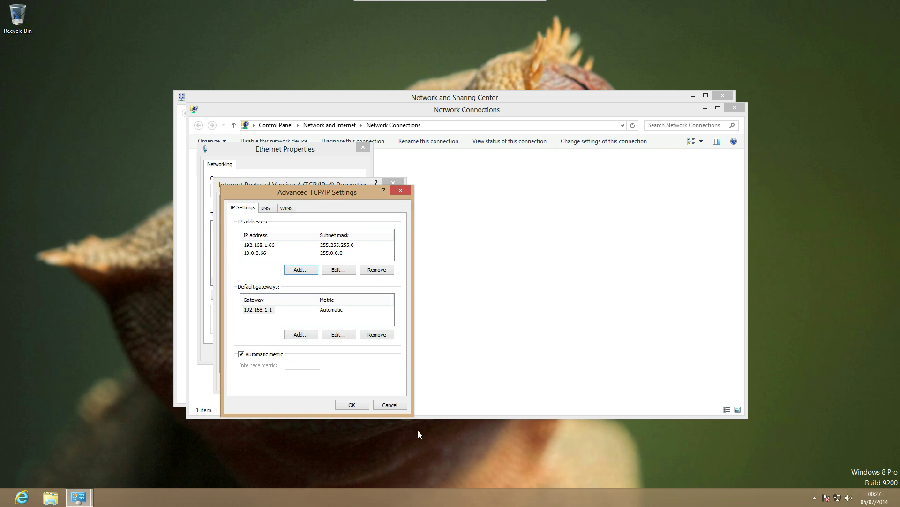
left_click(262, 323)
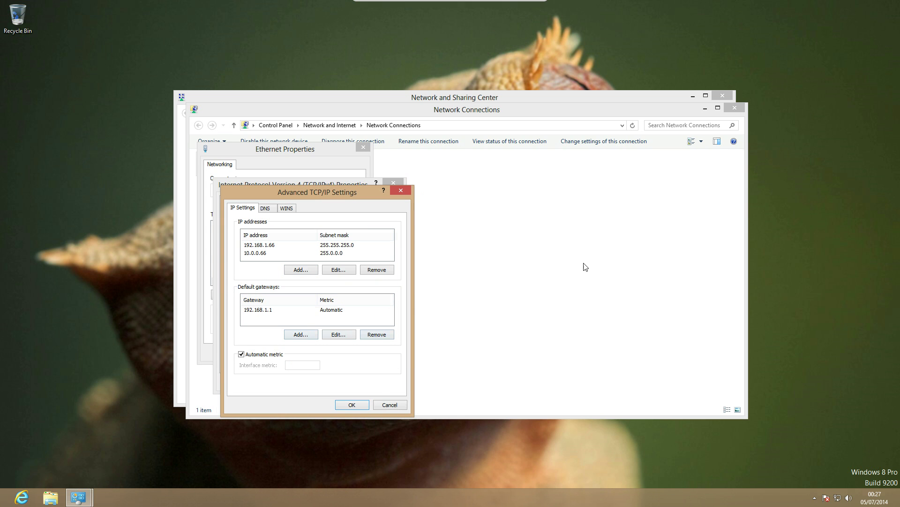
Confirm the advanced, IPv4 and Ethernet settings, then close both network windows
left_click(352, 404)
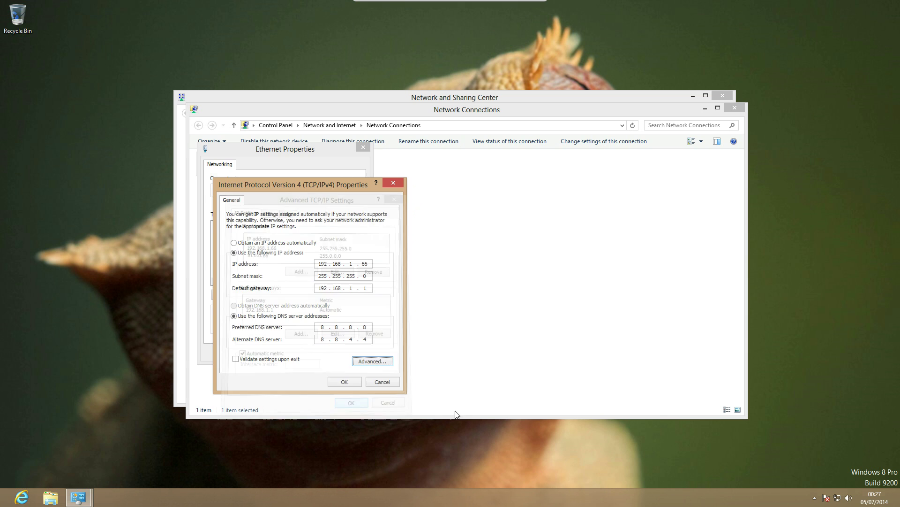
left_click(344, 381)
left_click(317, 354)
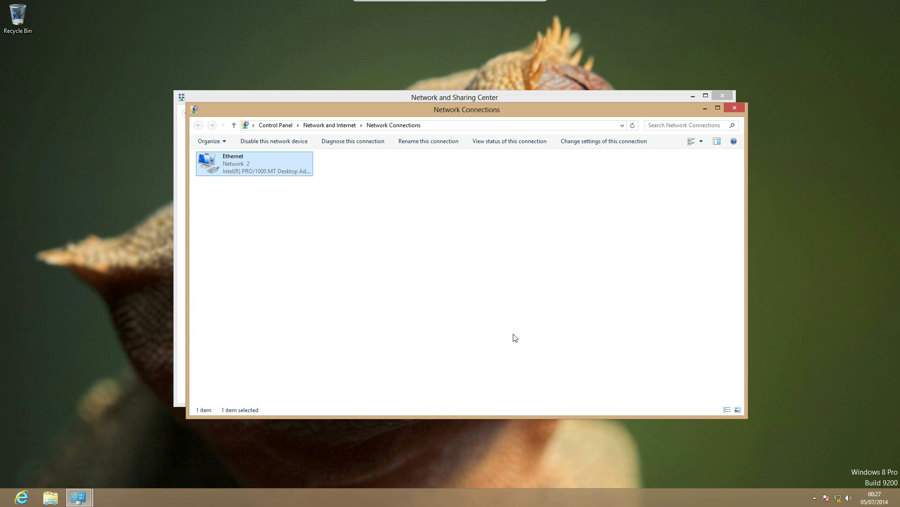
left_click(740, 106)
left_click(722, 95)
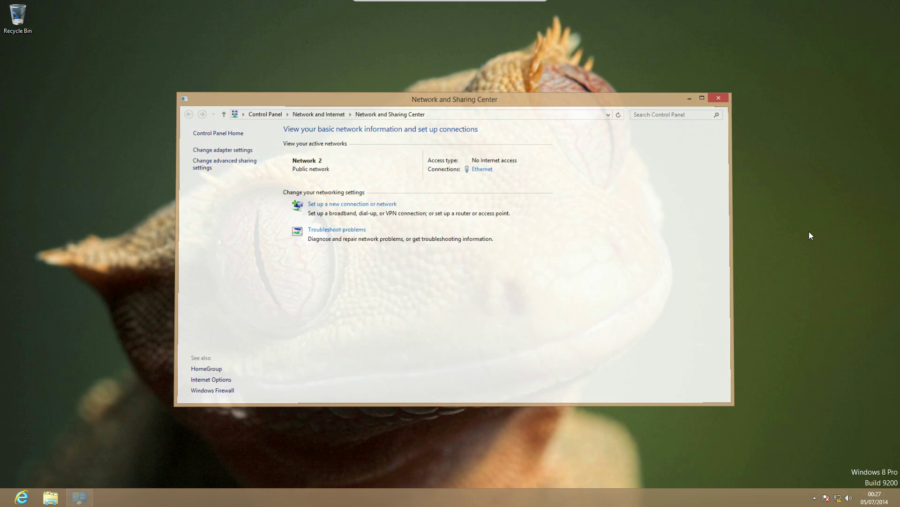
Check the network status, then launch Run by searching 'run' on the Start screen
left_click(840, 503)
left_click(614, 328)
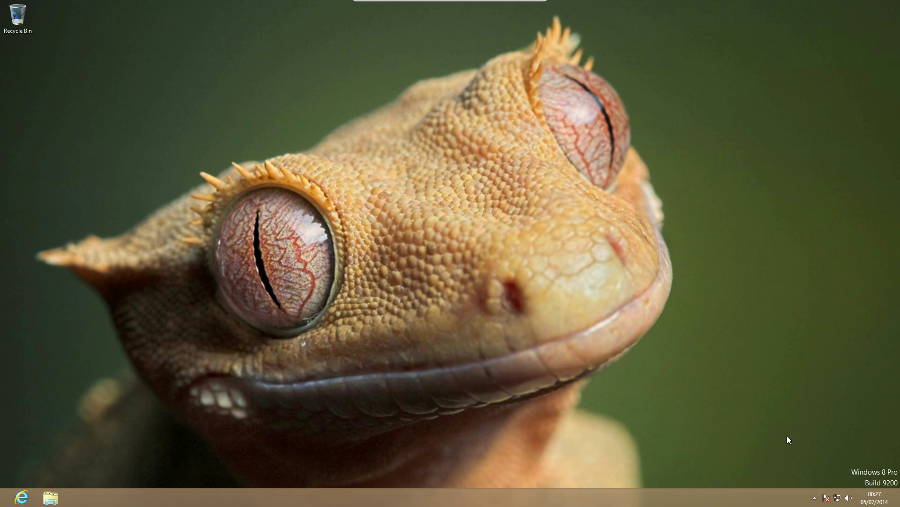
key("super+r")
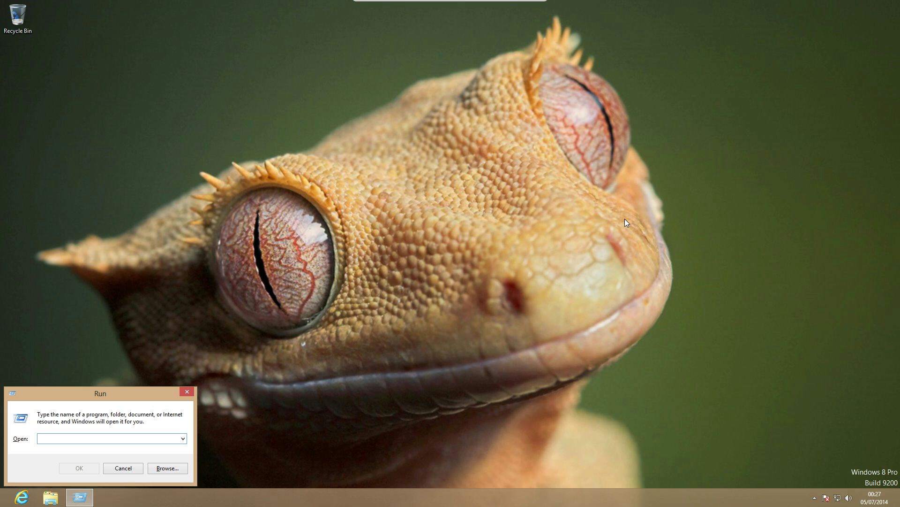
key("super")
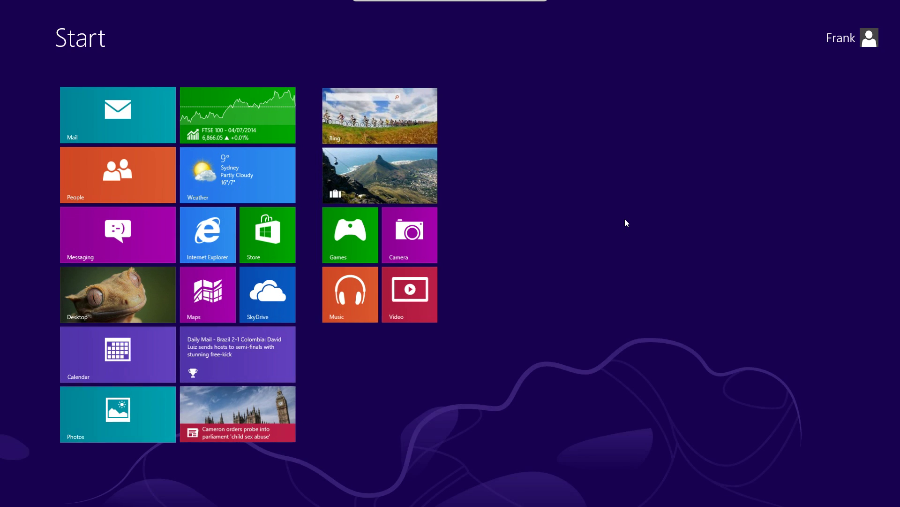
type("run")
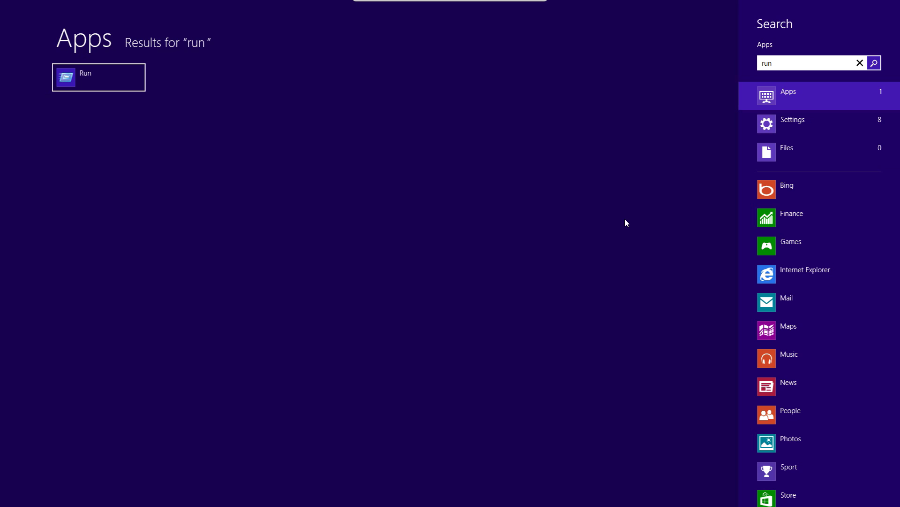
left_click(81, 80)
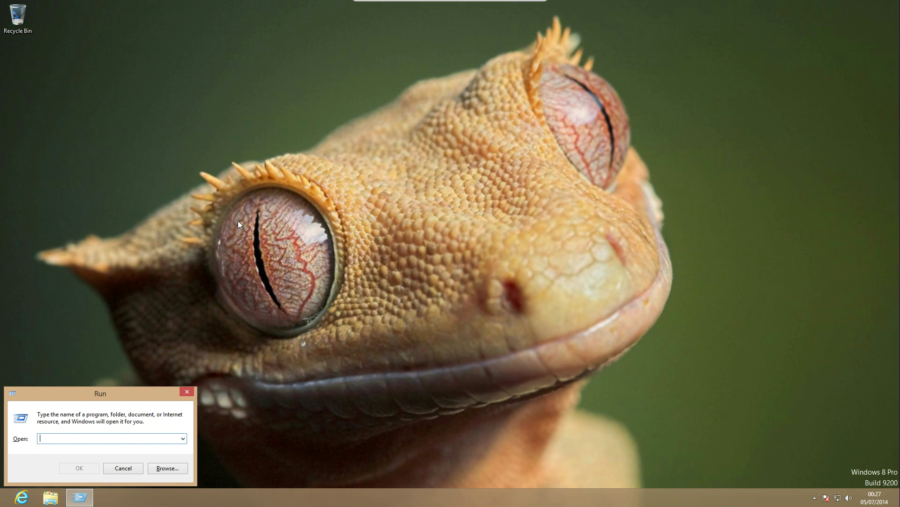
Launch cmd from Run and display the adapter's IP configuration
type("cmd")
key("Return")
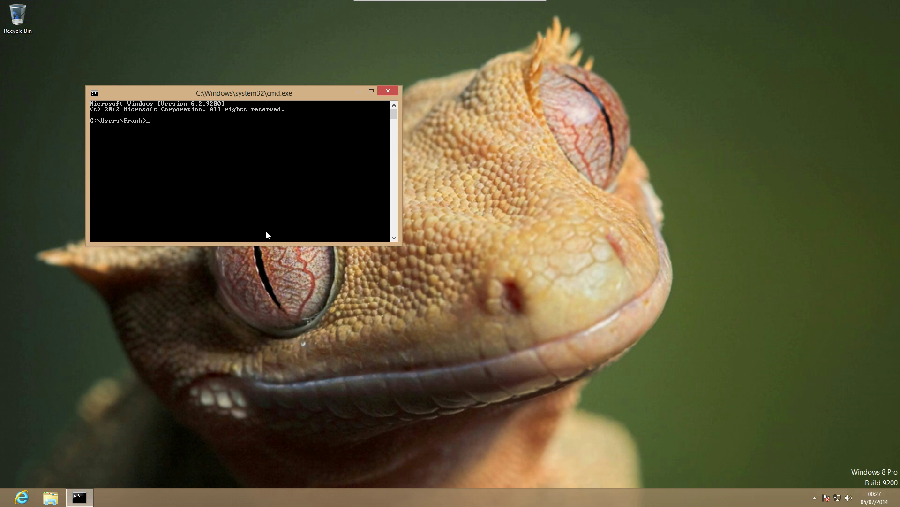
type("if")
type("config")
key("Return")
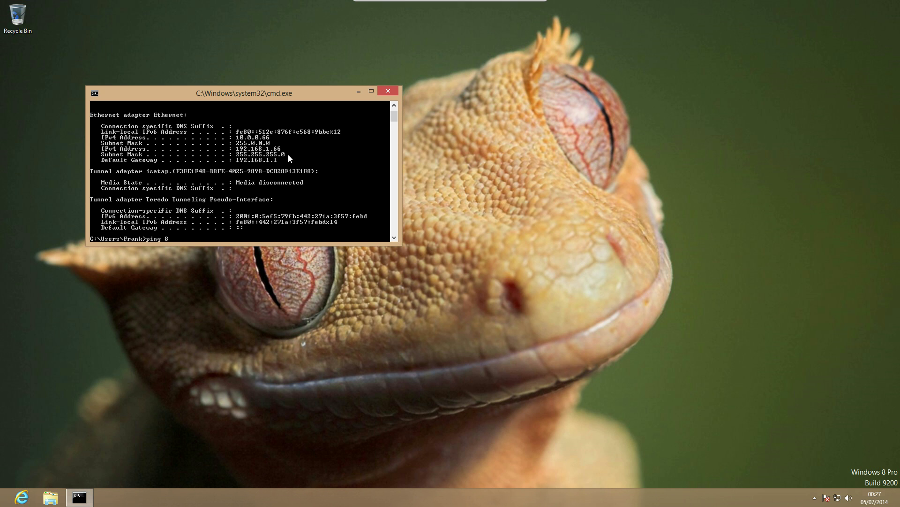
Ping 8.8.8.8 and google.com, stopping each with Ctrl+C
type(".8.8.8")
key("Return")
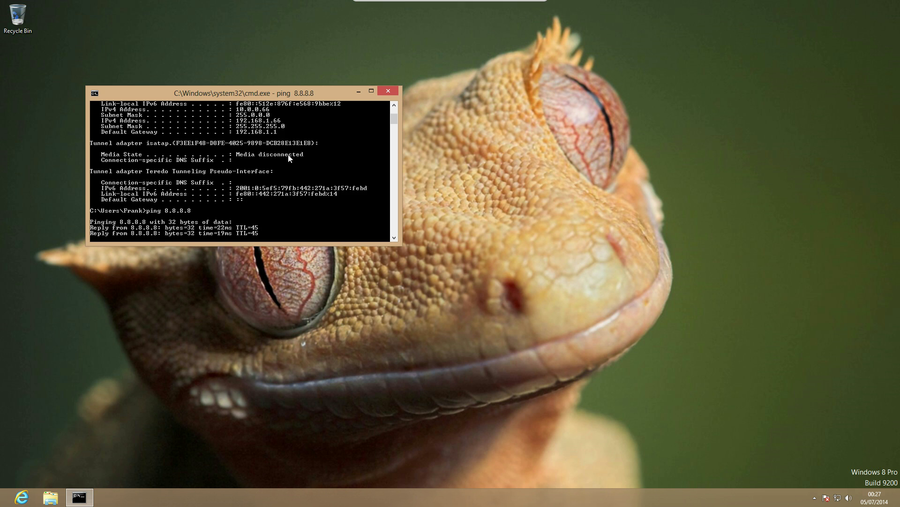
key("ctrl+c")
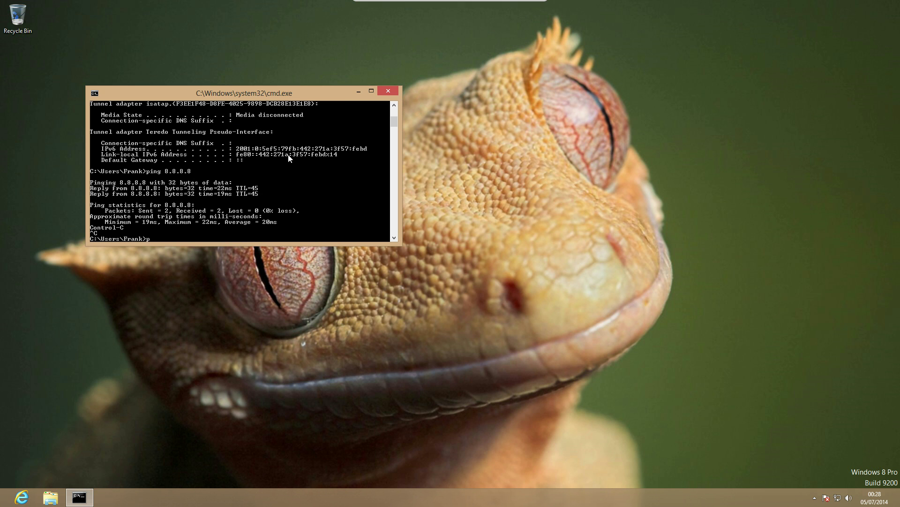
type("ping google.com")
key("Return")
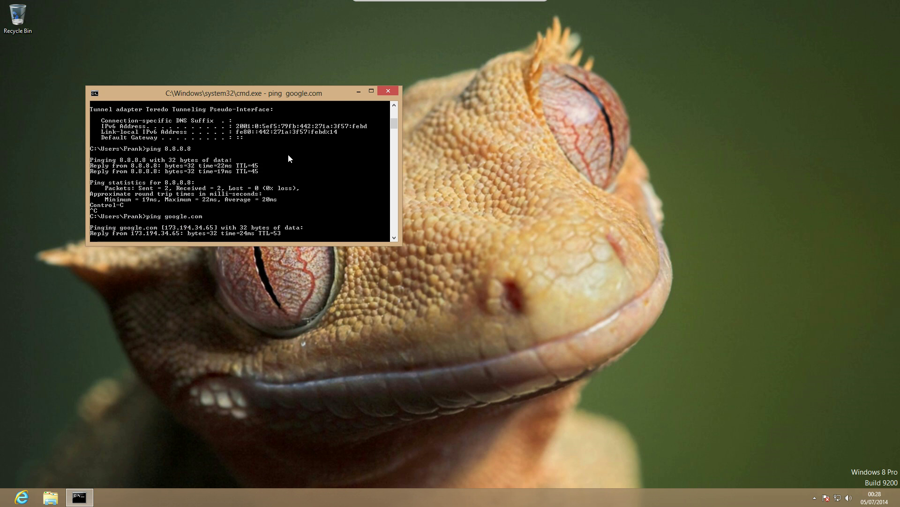
key("ctrl+c")
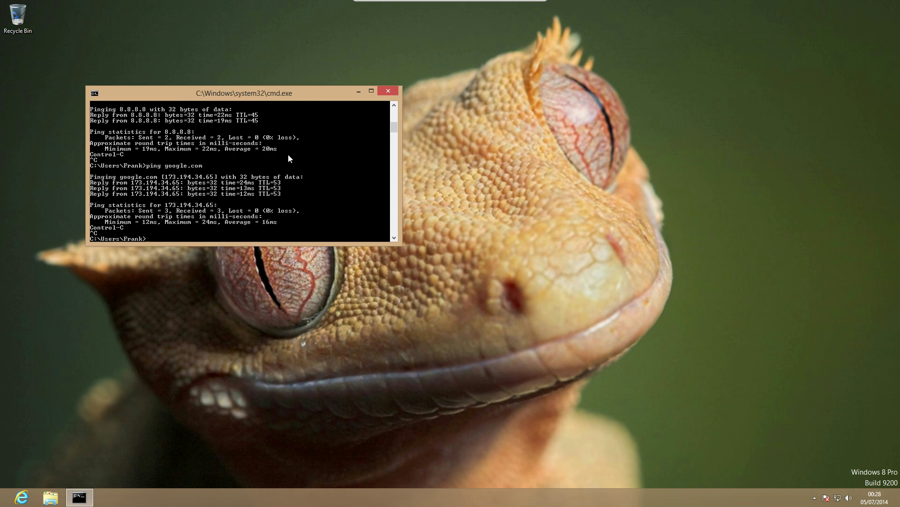